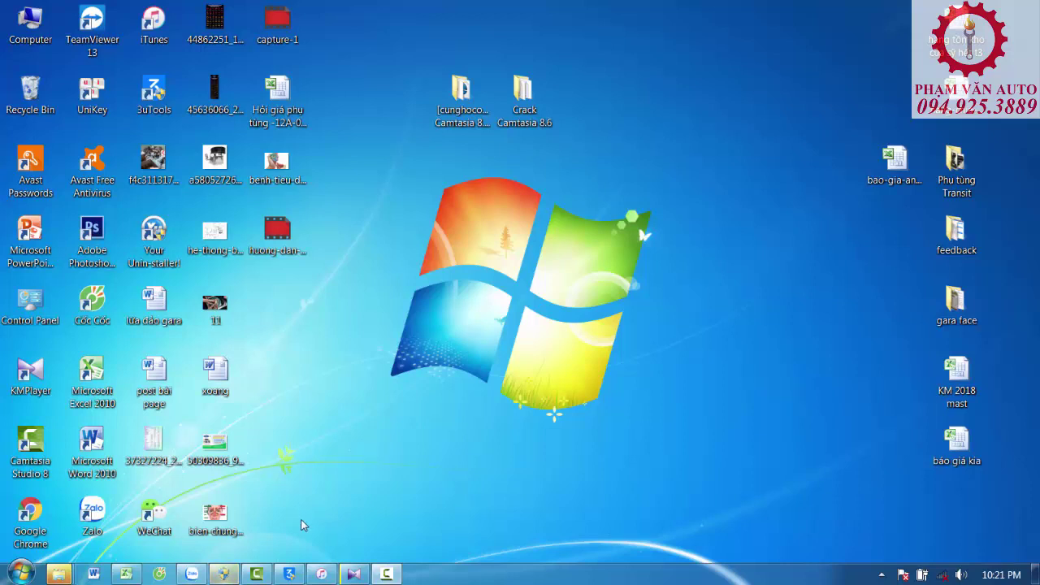
# - Switch to the "5. tong hop video phoi" folder window and open the properties of IMG_1798 to check its file type
pyautogui.click(260, 574)
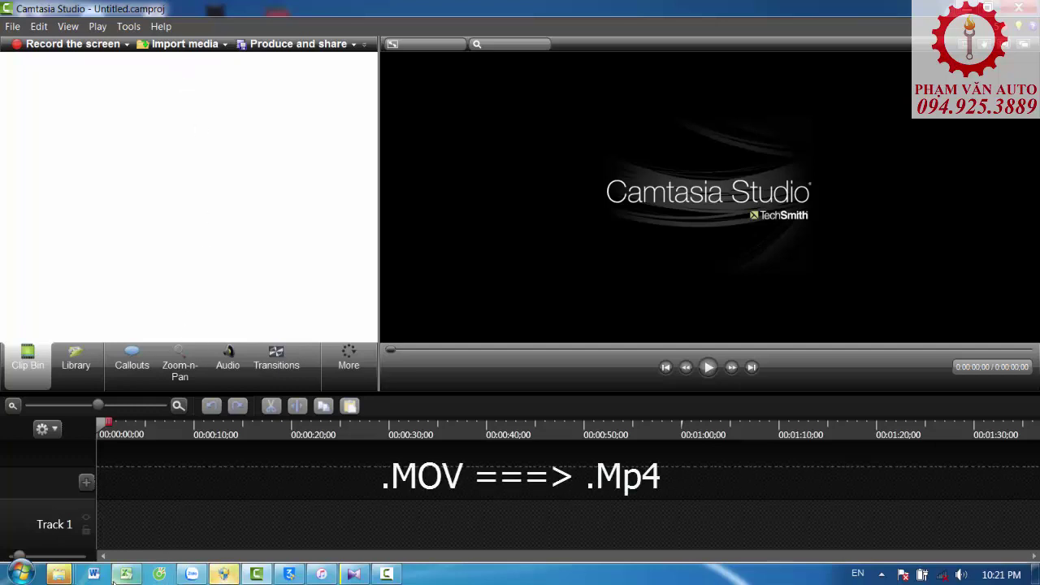
pyautogui.moveTo(67, 576)
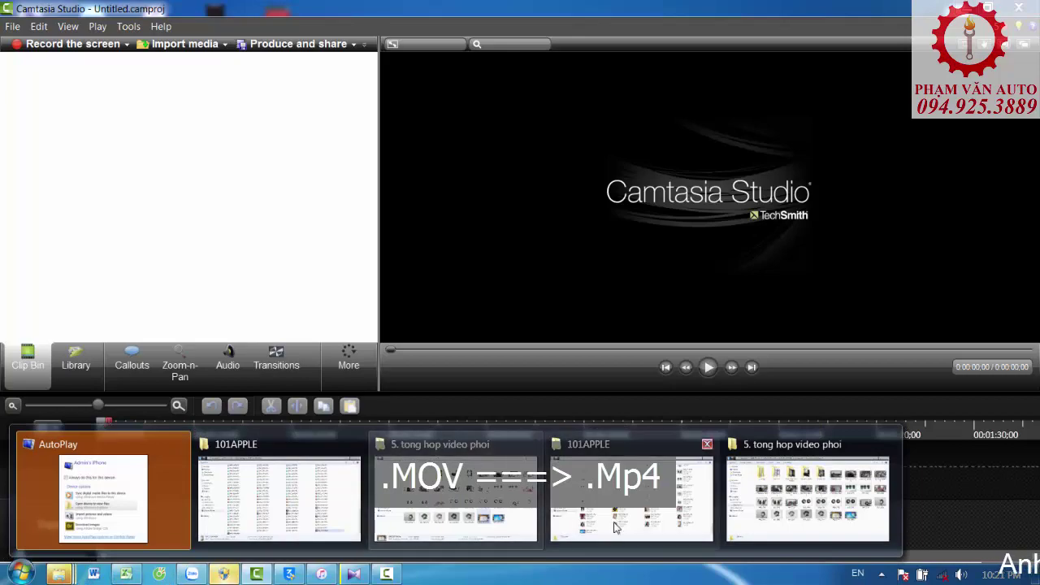
pyautogui.moveTo(617, 513)
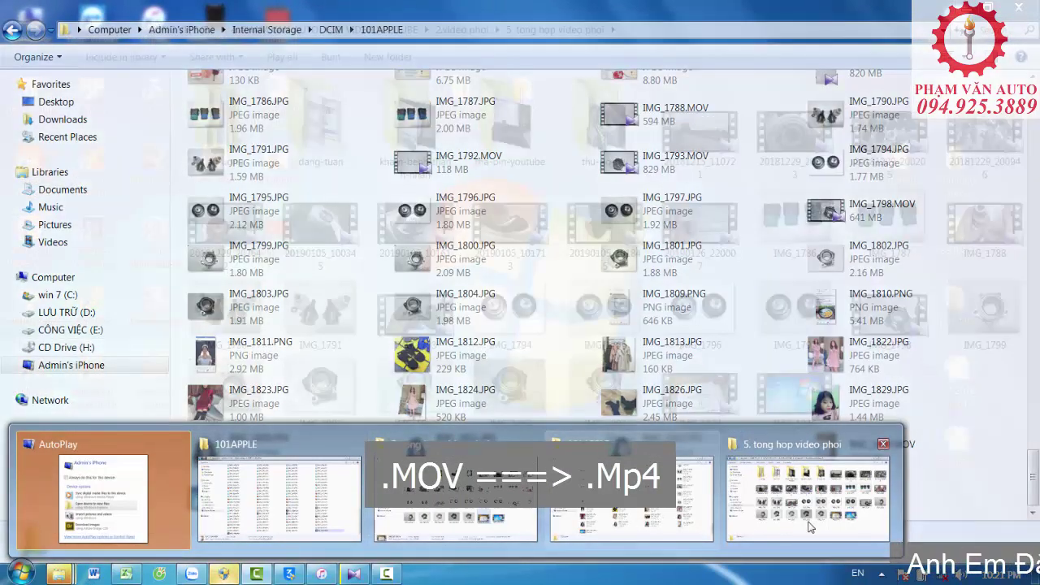
pyautogui.moveTo(829, 516)
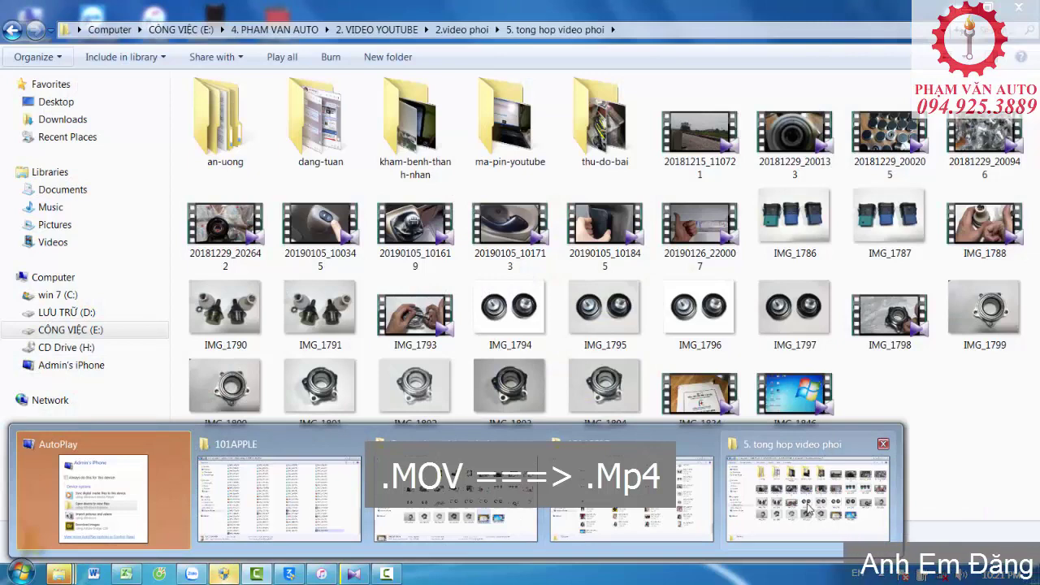
pyautogui.click(800, 508)
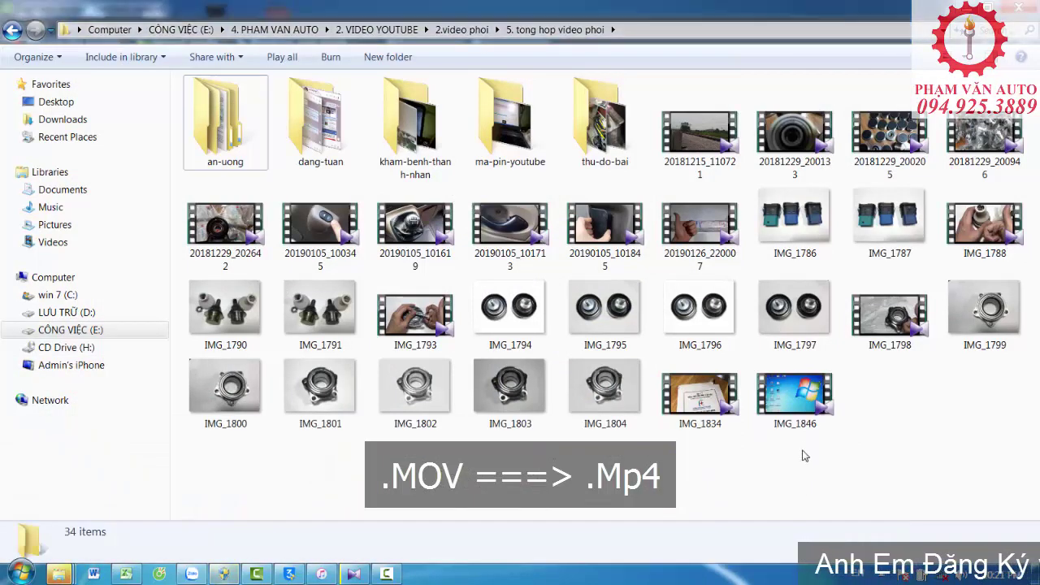
pyautogui.rightClick(892, 345)
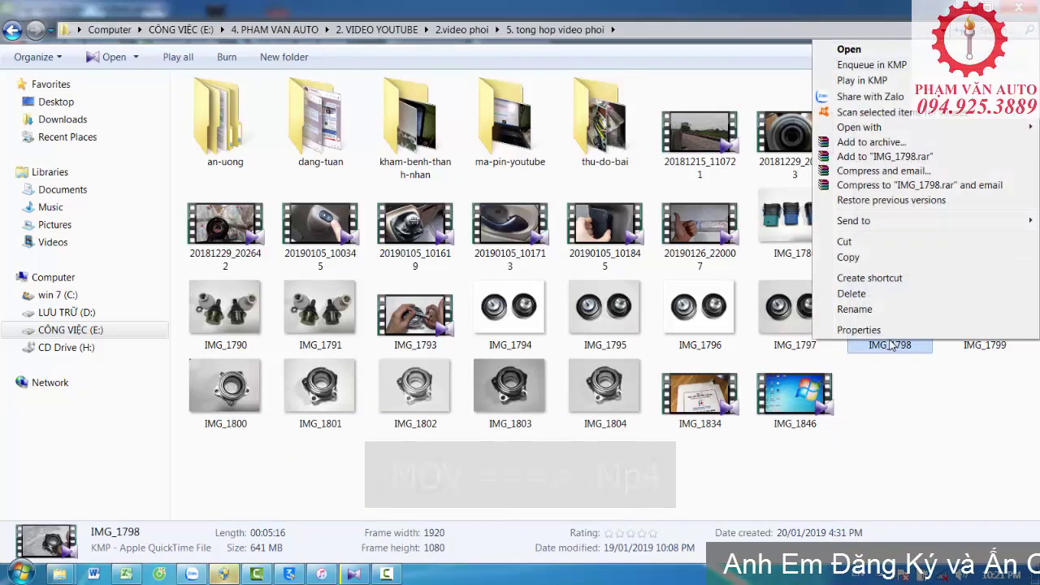
pyautogui.click(885, 329)
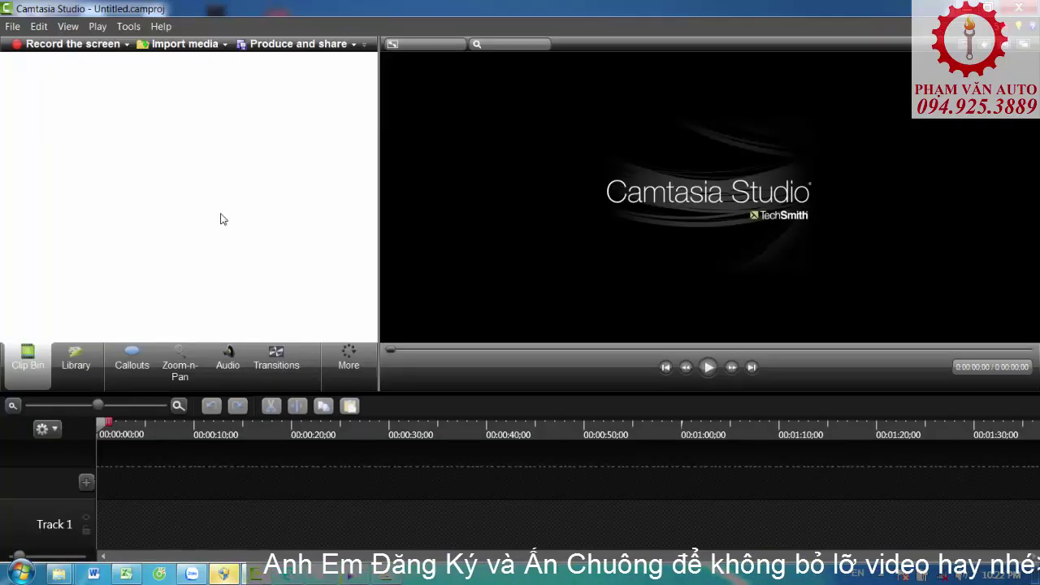
# - Try to import the IMG_1846 video from "5. tong hop video phoi" into the Camtasia Studio project
pyautogui.click(187, 45)
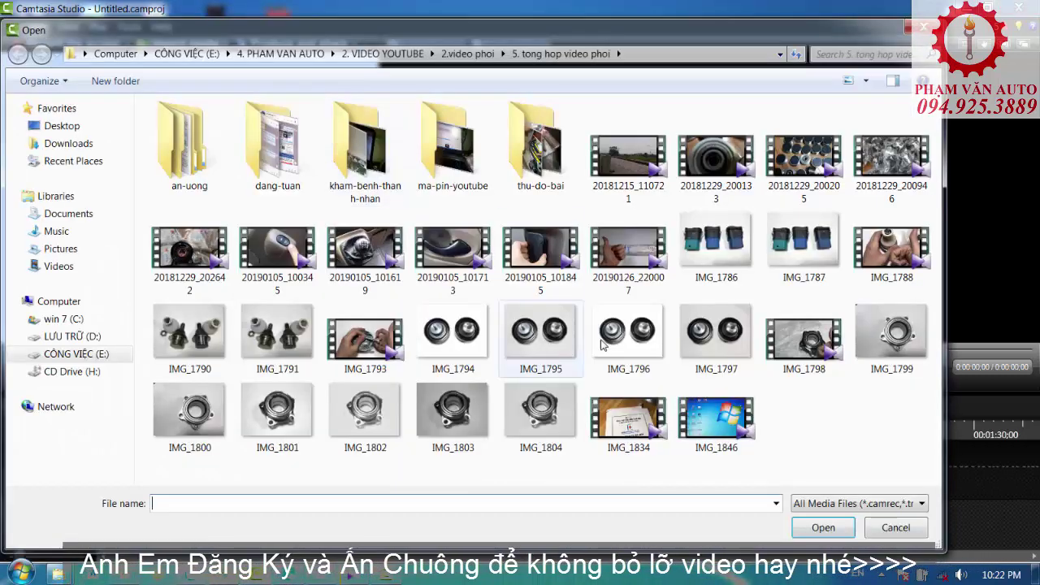
pyautogui.click(724, 427)
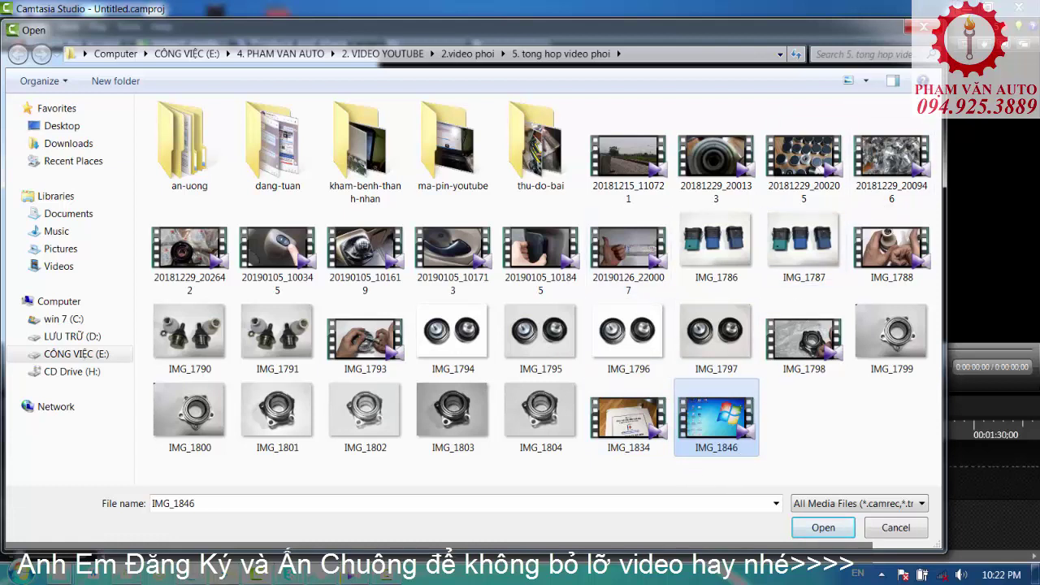
pyautogui.click(823, 527)
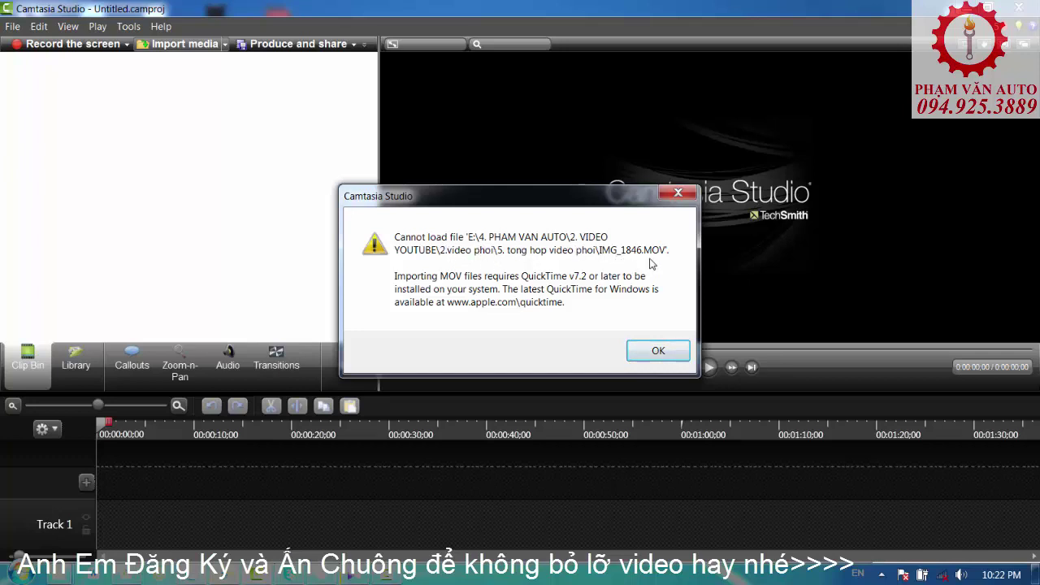
pyautogui.click(660, 350)
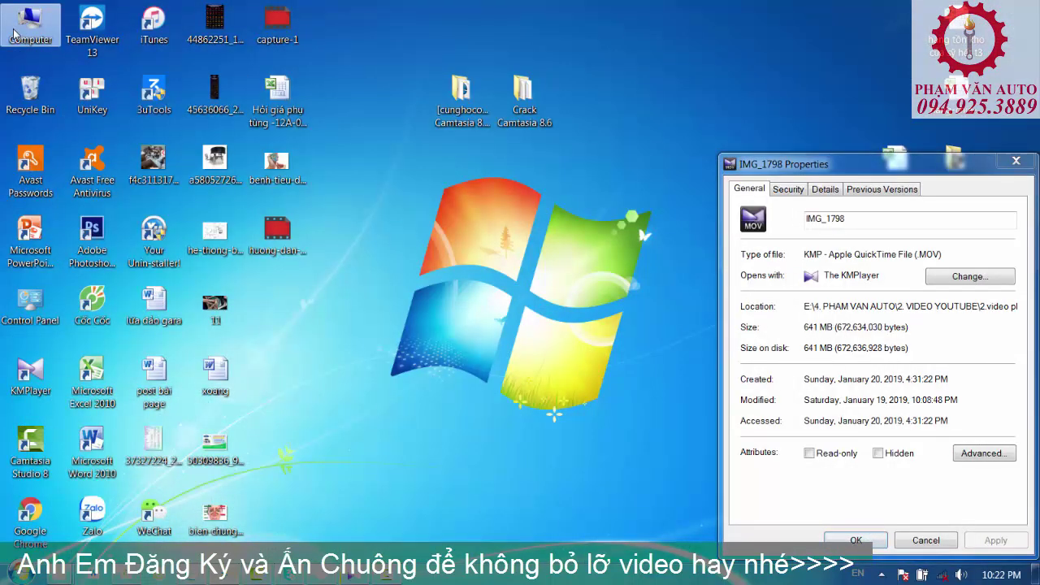
# - Open the folder E:\4. PHAM VAN AUTO\2. VIDEO YOUTUBE\2.video phoi\5. tong hop video phoi in a maximized window and locate IMG_1846
pyautogui.doubleClick(41, 27)
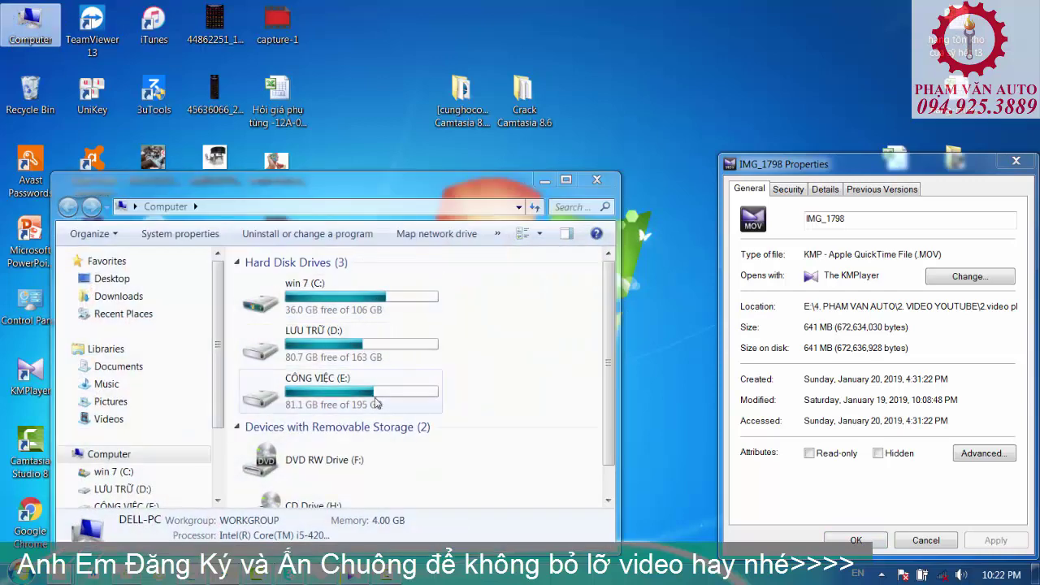
pyautogui.doubleClick(376, 402)
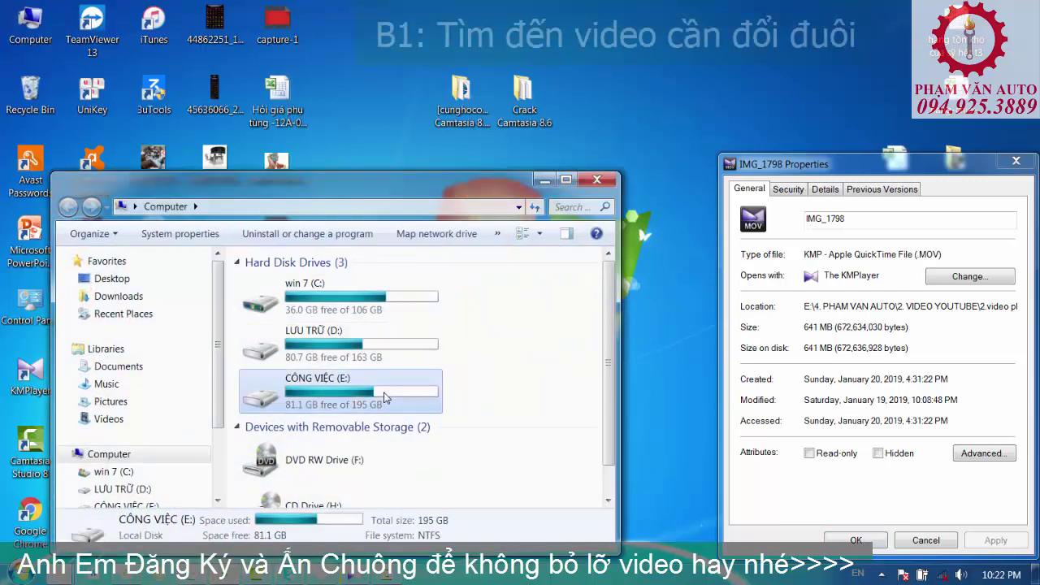
pyautogui.doubleClick(382, 317)
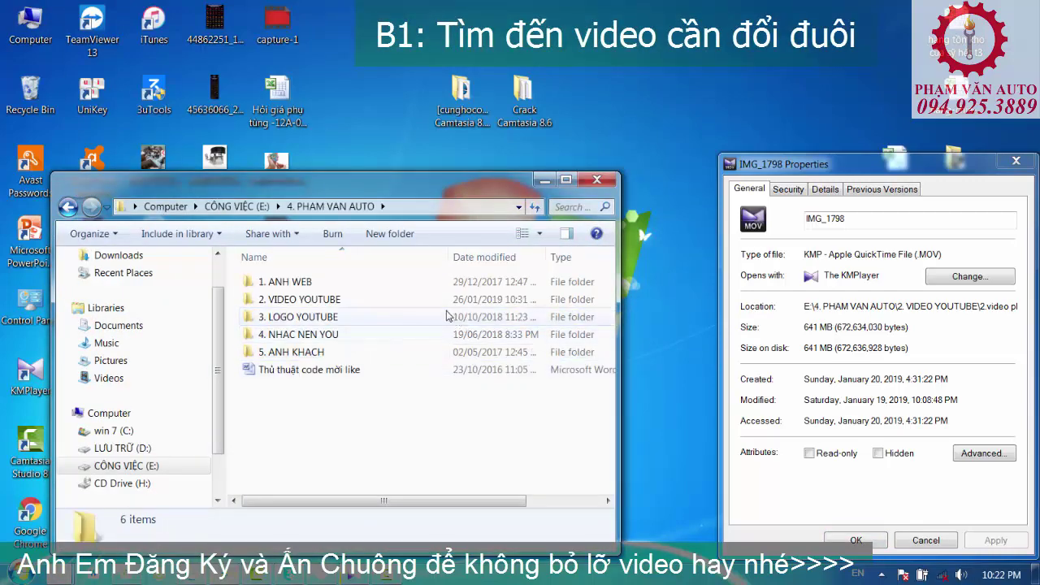
pyautogui.doubleClick(420, 299)
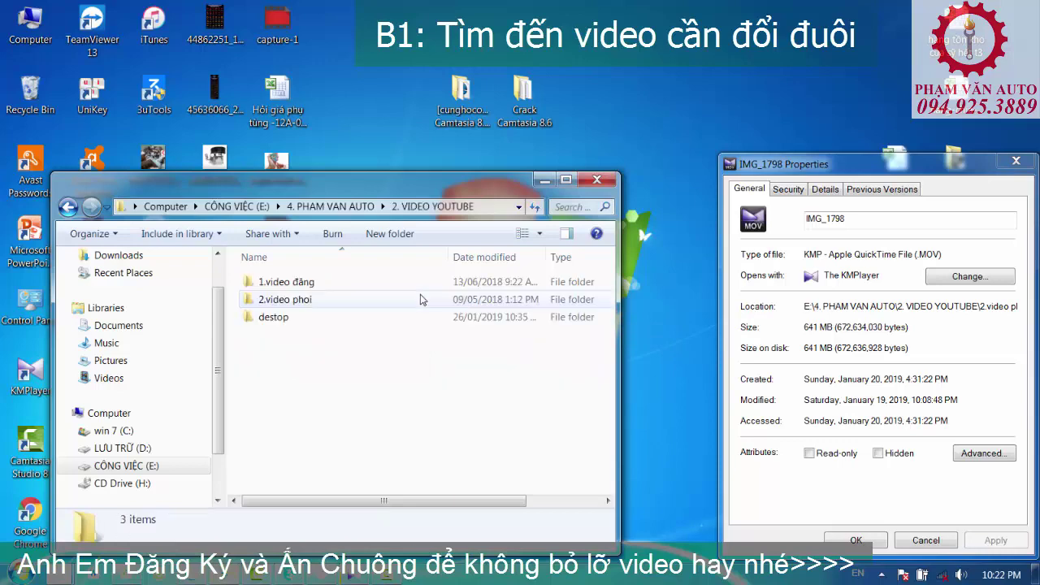
pyautogui.doubleClick(350, 299)
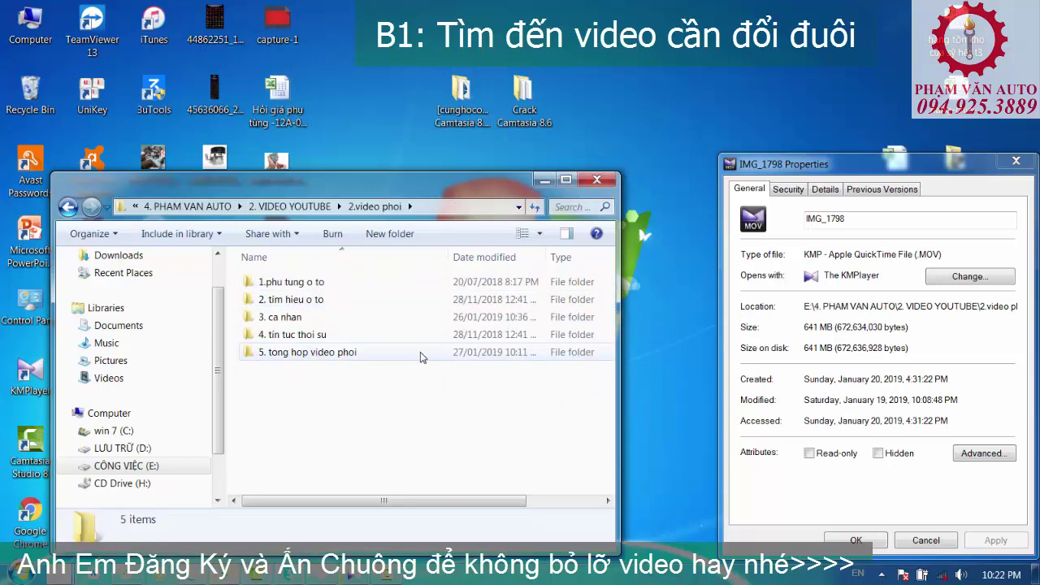
pyautogui.doubleClick(420, 352)
pyautogui.click(566, 181)
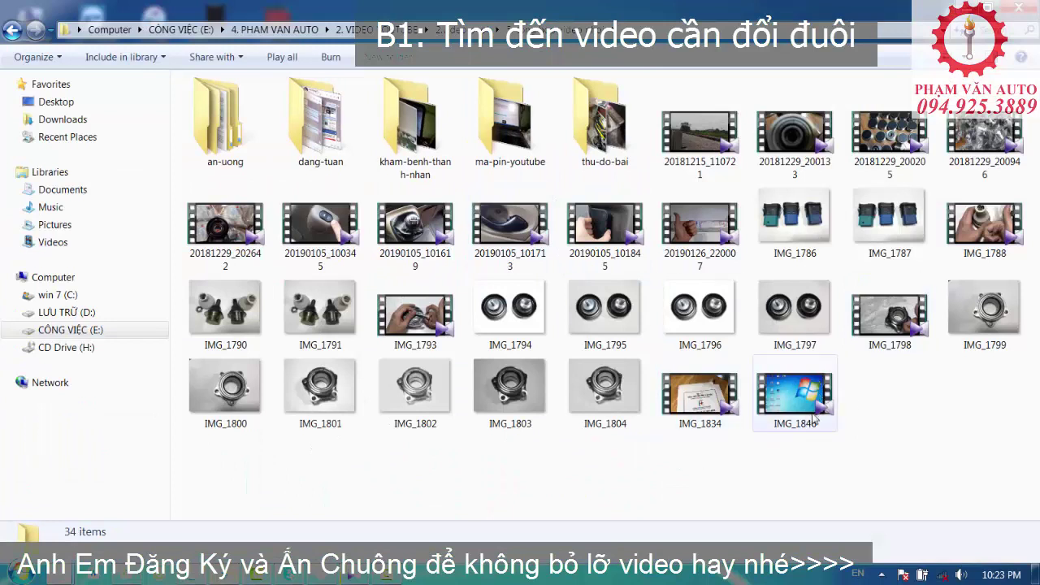
pyautogui.moveTo(809, 415)
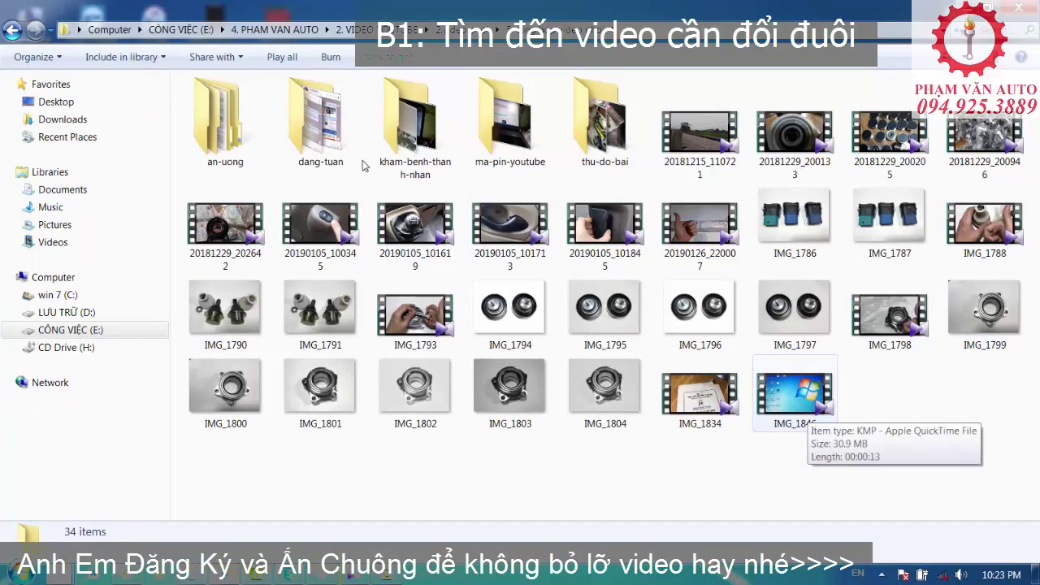
# - Turn off "Hide extensions for known file types" in the folder options and apply the change
pyautogui.click(63, 63)
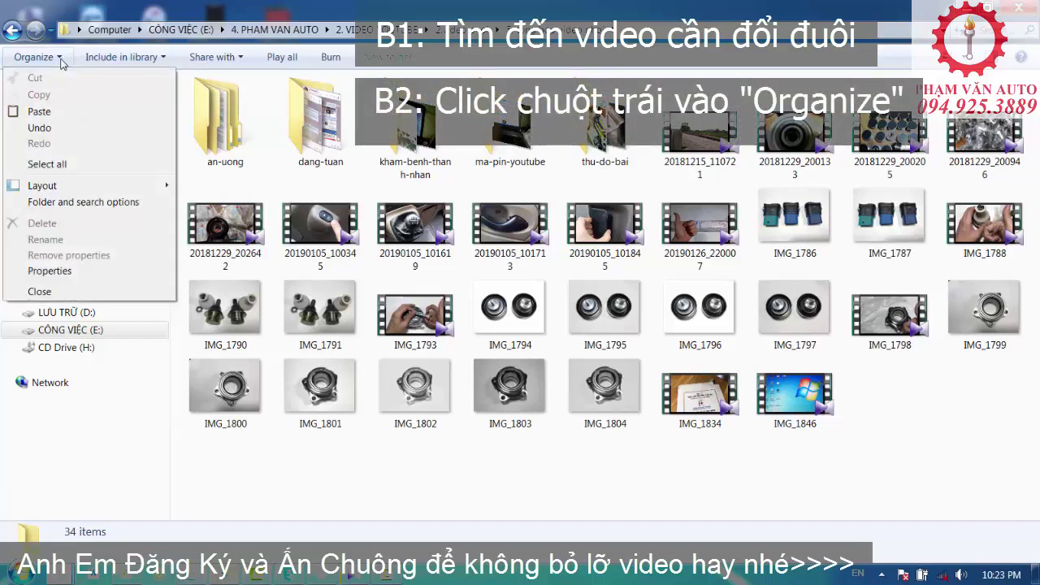
pyautogui.click(123, 205)
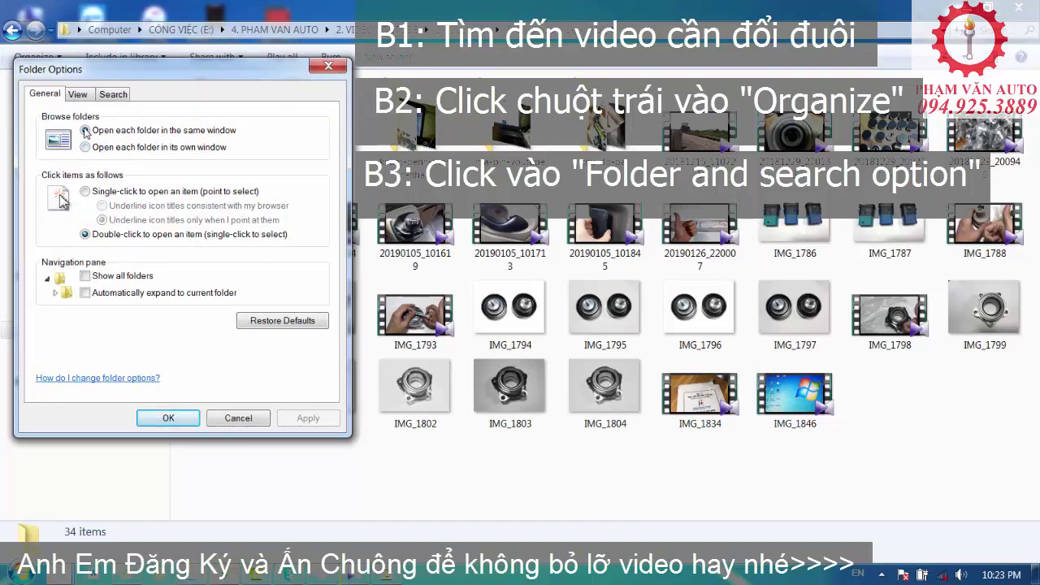
pyautogui.click(78, 95)
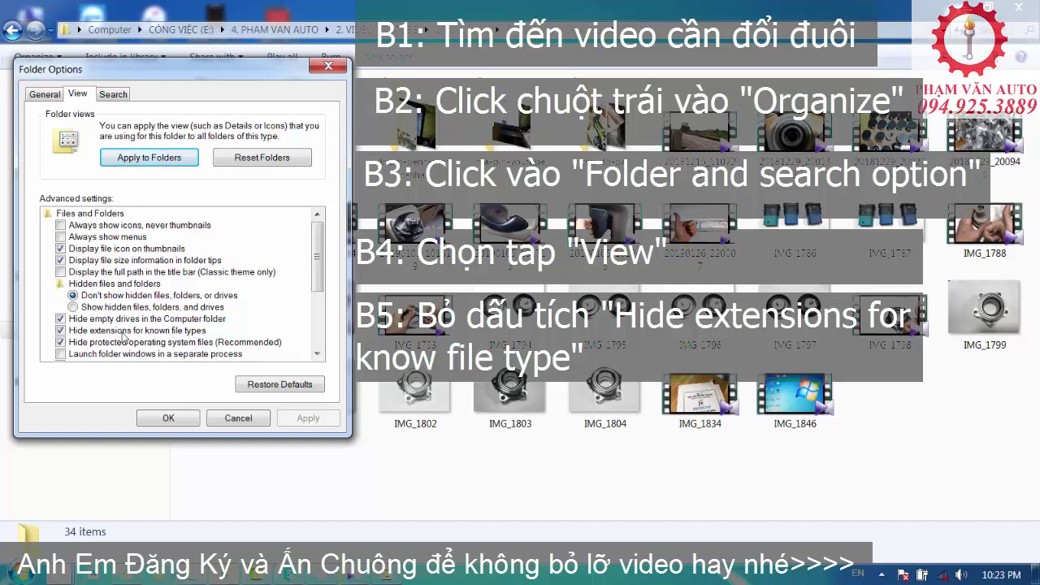
pyautogui.click(61, 330)
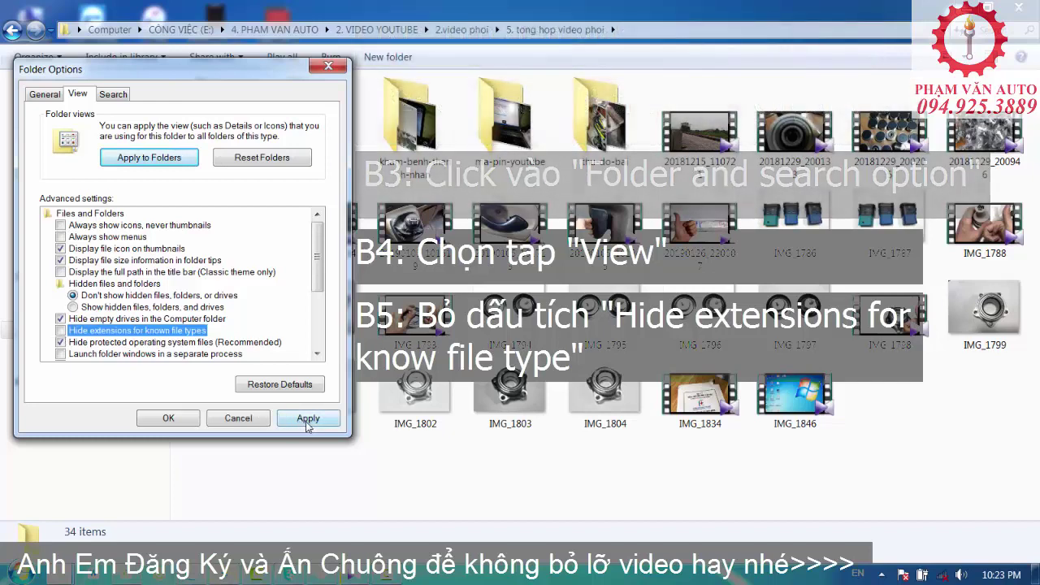
pyautogui.click(295, 422)
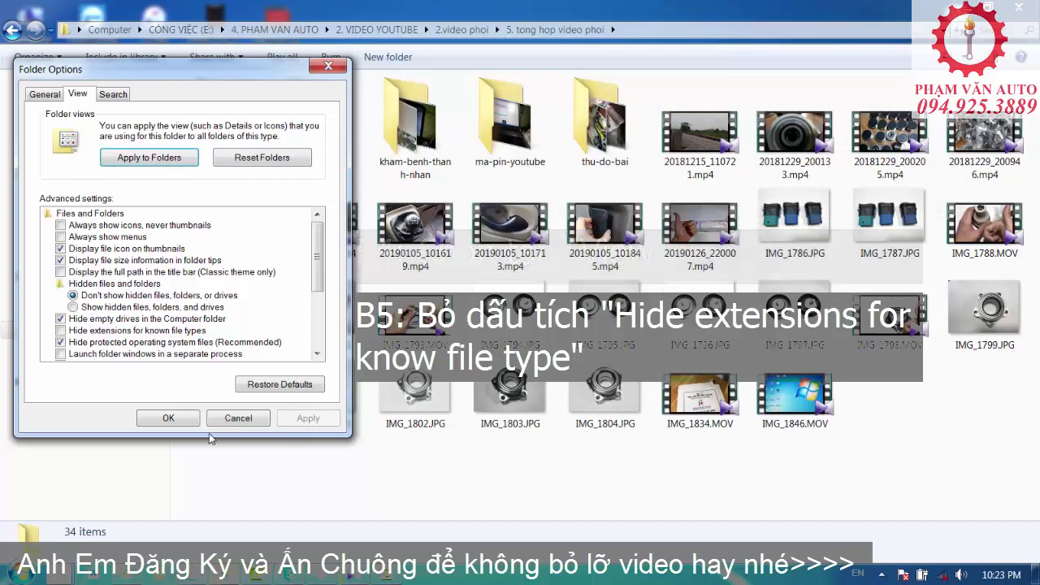
pyautogui.click(168, 419)
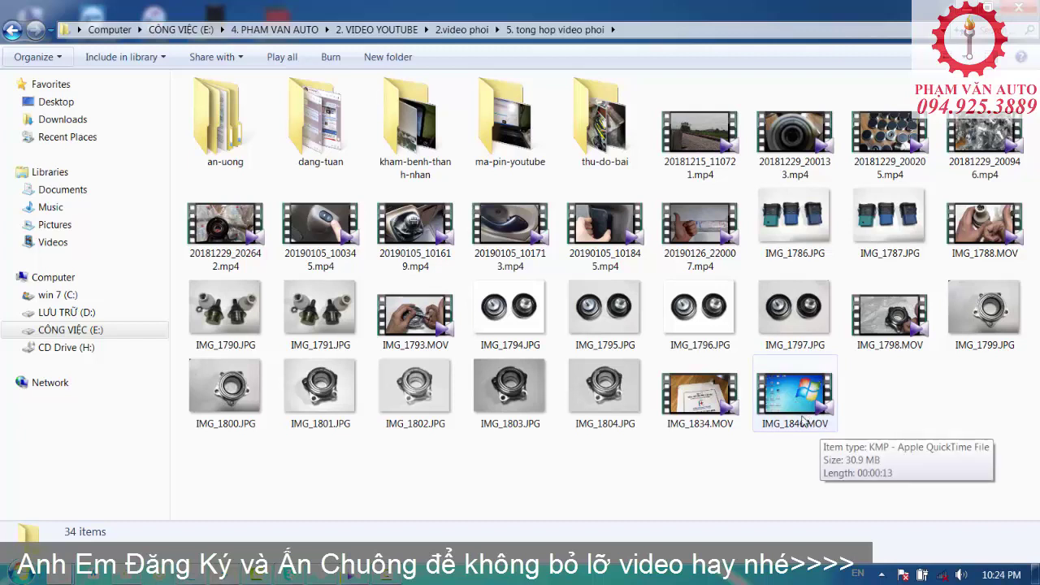
# - Rename IMG_1846.MOV to IMG_1846.Mp4, accepting the extension change
pyautogui.rightClick(801, 412)
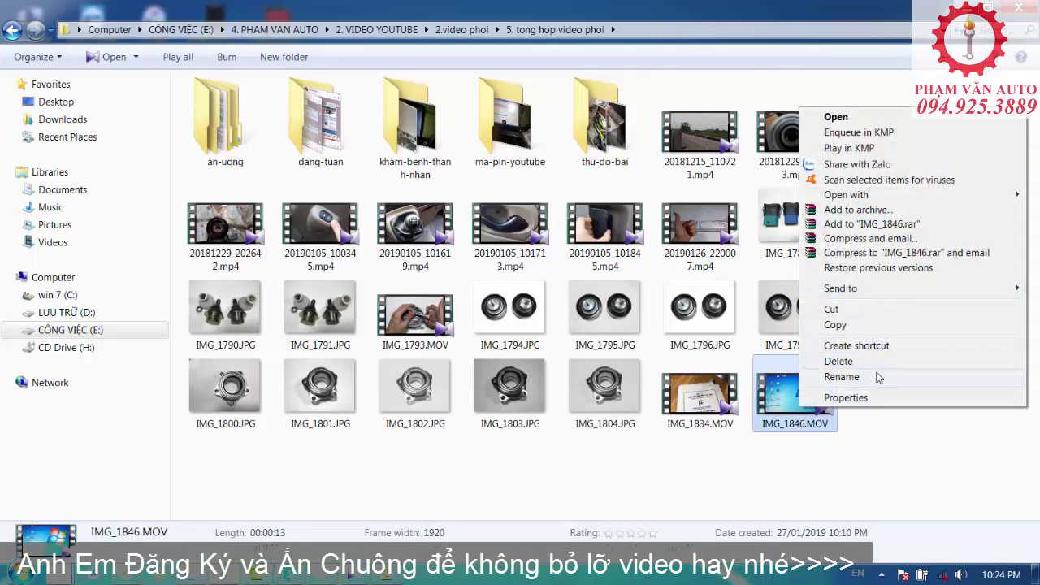
pyautogui.click(842, 377)
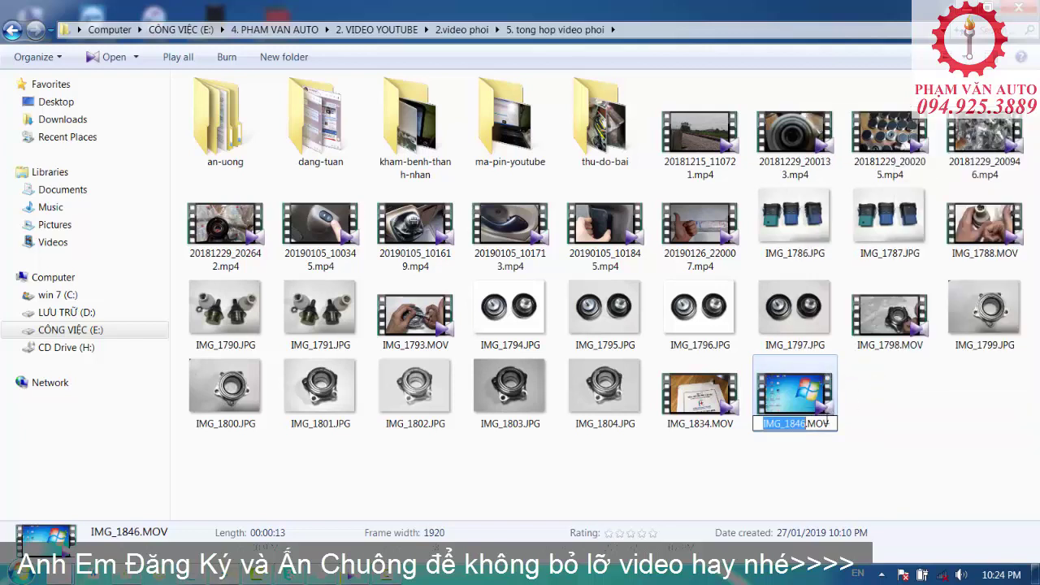
pyautogui.press('End')
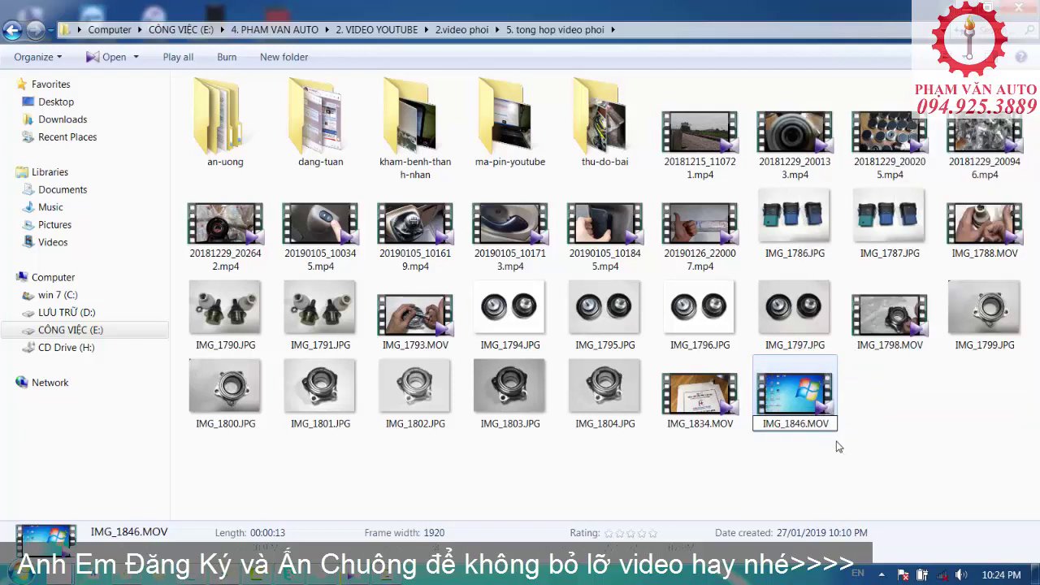
pyautogui.press('BackSpace')
pyautogui.press('BackSpace')
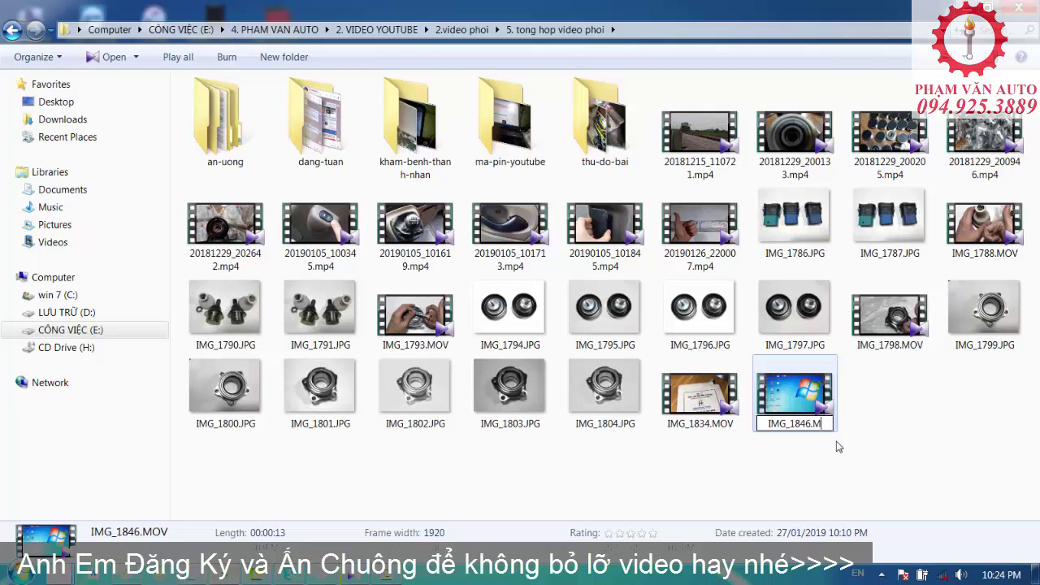
pyautogui.write('p4')
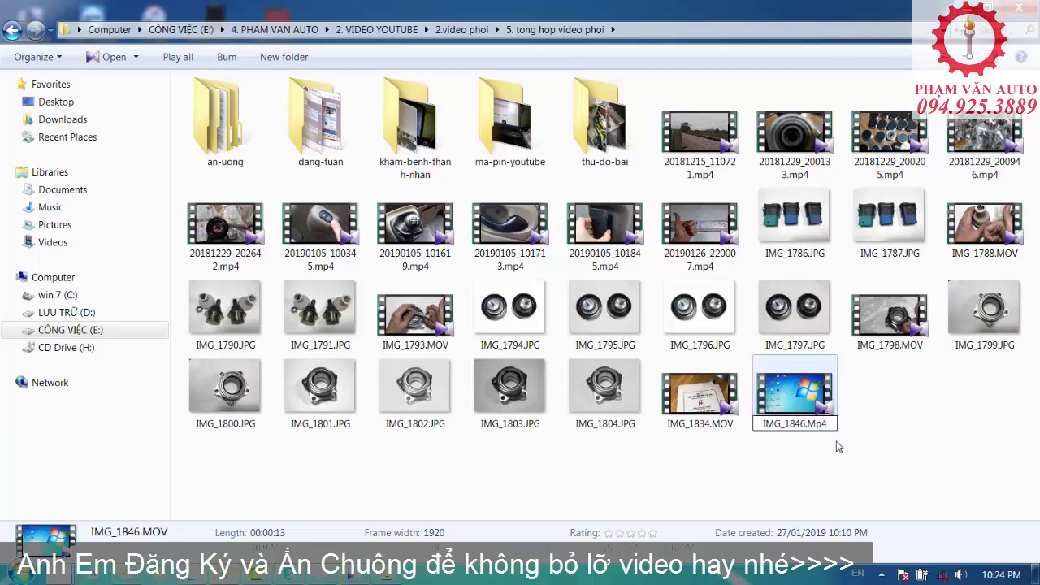
pyautogui.press('Return')
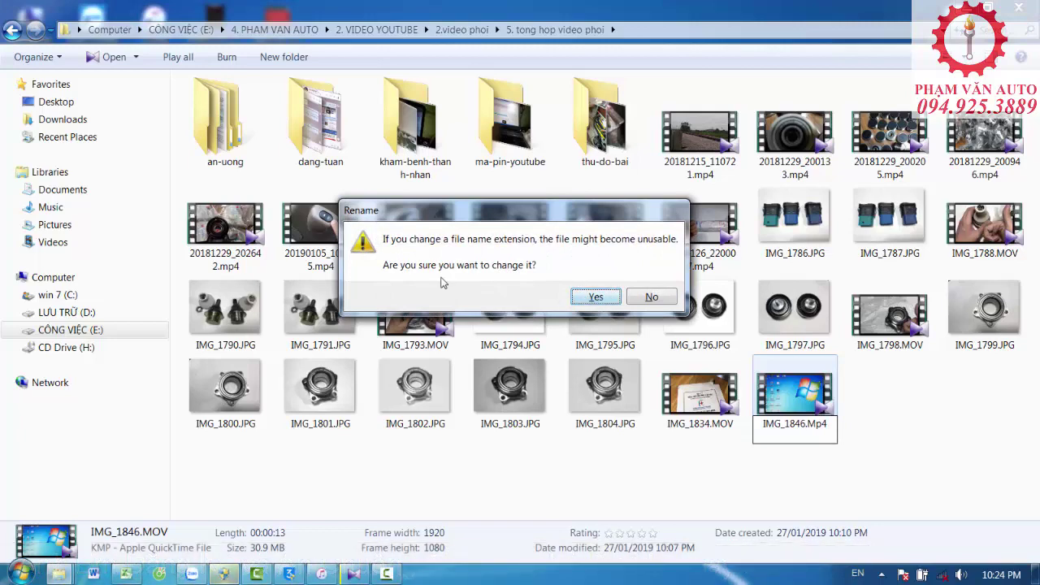
pyautogui.click(595, 297)
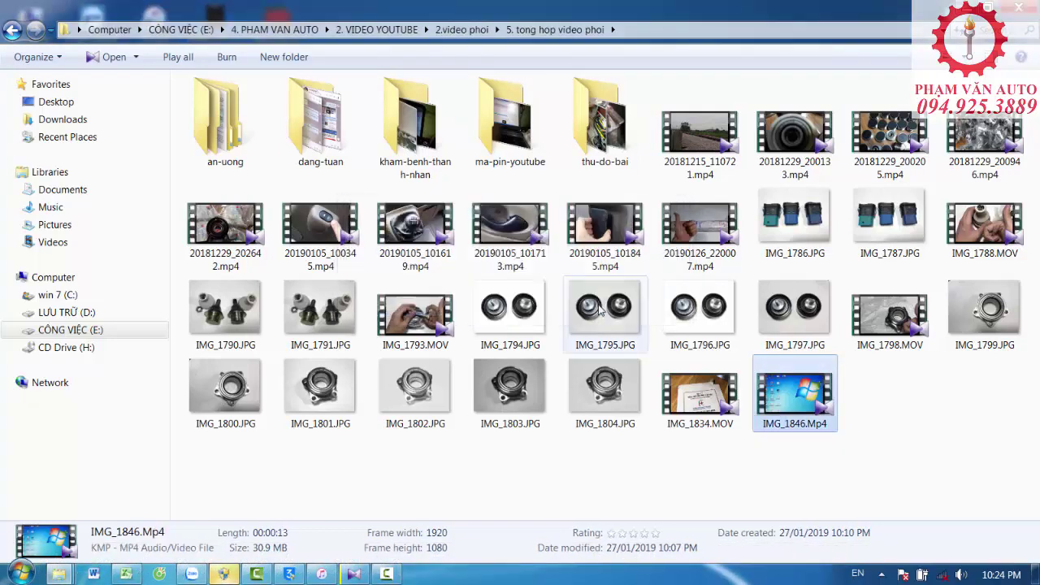
# - Switch to Camtasia Studio and import IMG_1846.Mp4 into the clip bin
pyautogui.click(260, 572)
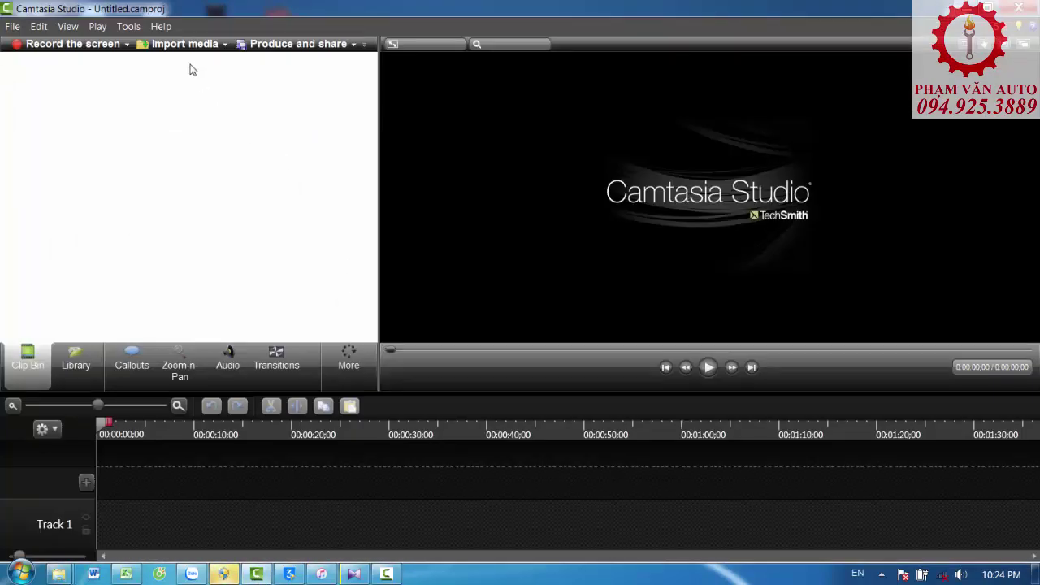
pyautogui.click(186, 45)
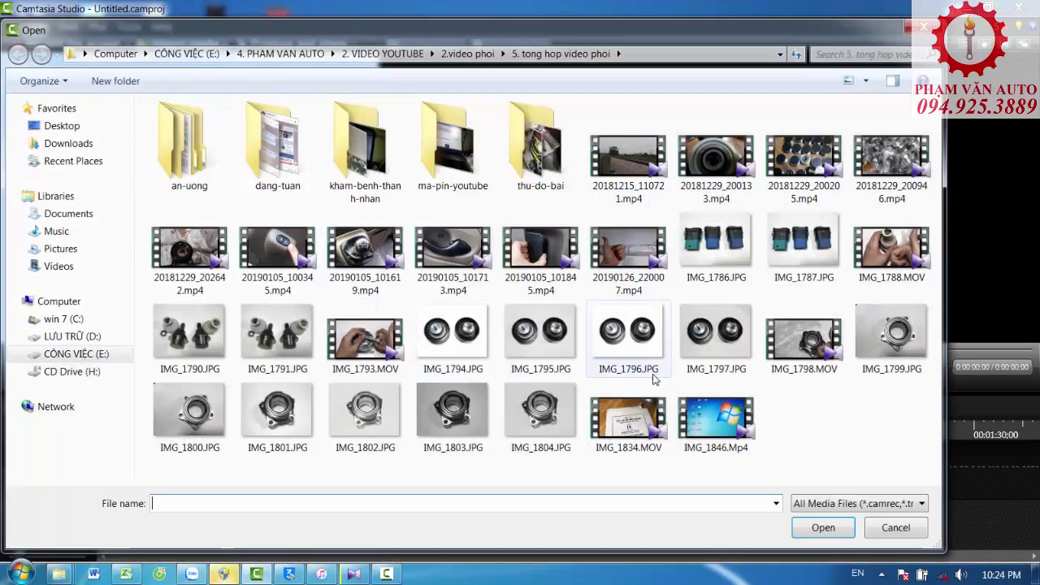
pyautogui.click(712, 427)
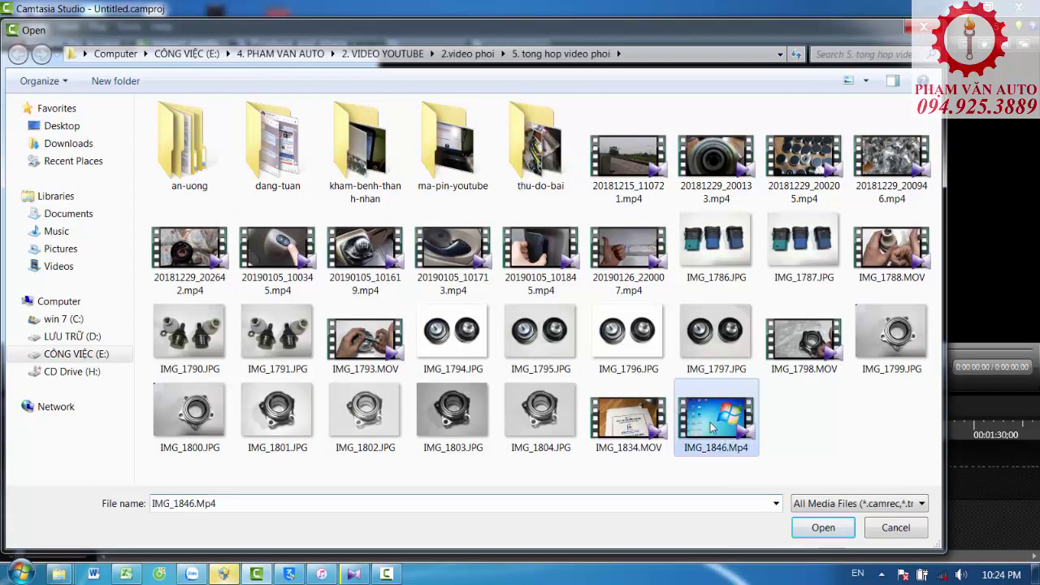
pyautogui.click(822, 528)
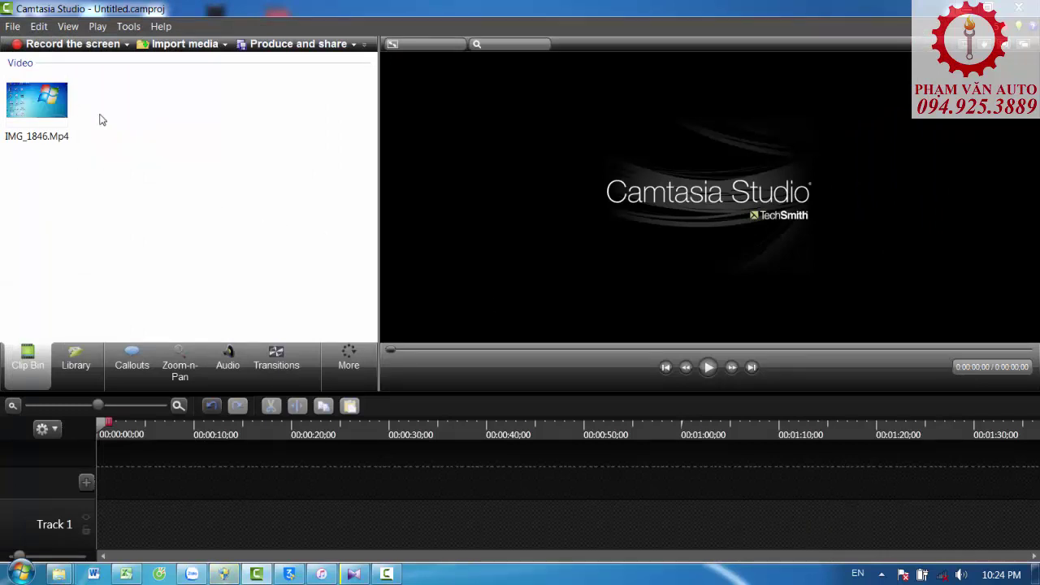
# - Place the IMG_1846.Mp4 clip at the very start of Track 1, play it through, and return to the video folder
pyautogui.moveTo(39, 101); pyautogui.dragTo(119, 492)
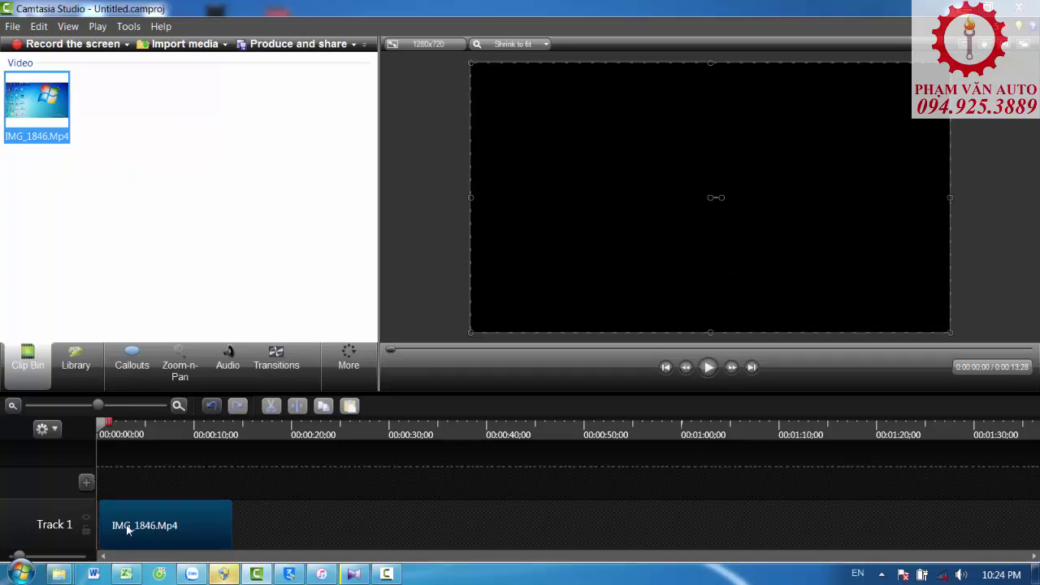
pyautogui.moveTo(180, 526); pyautogui.dragTo(89, 524)
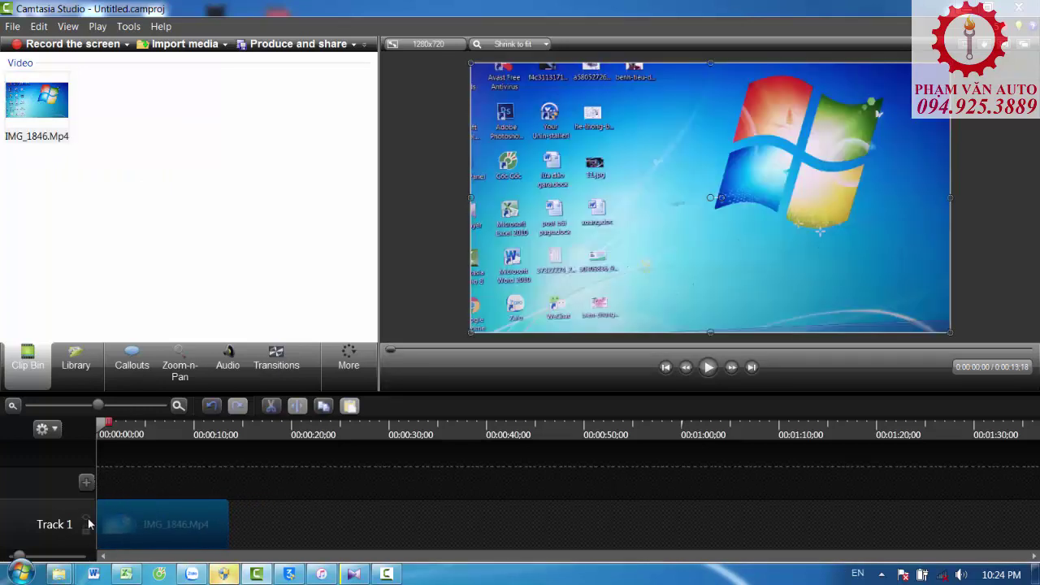
pyautogui.click(708, 368)
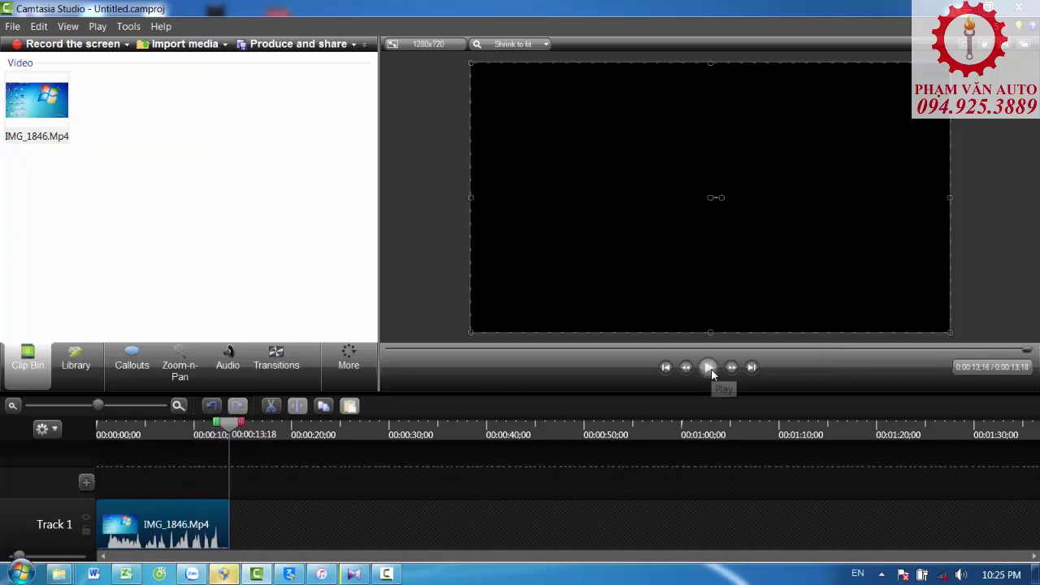
pyautogui.hotkey('alt', 'Tab')
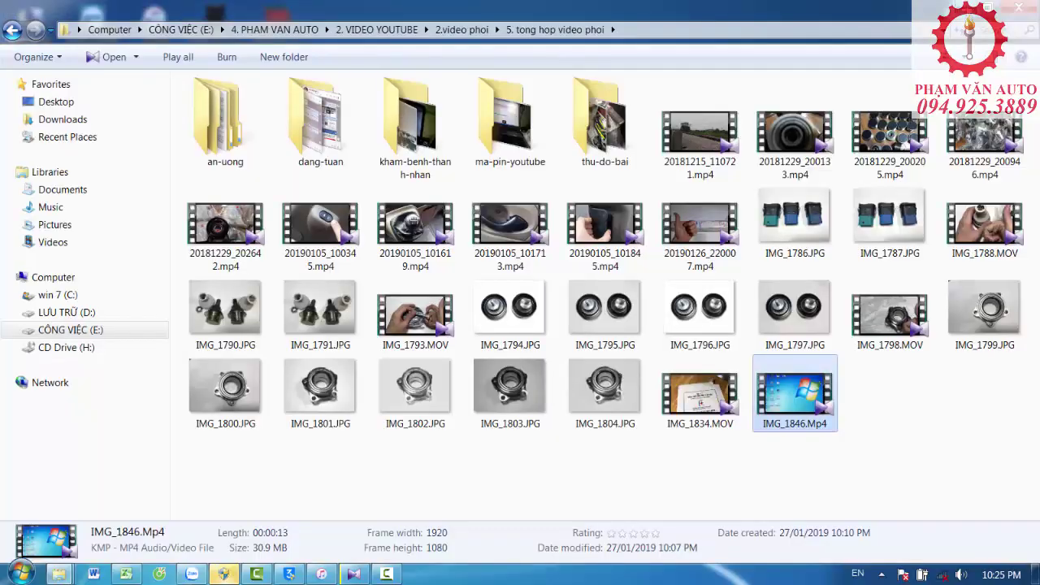